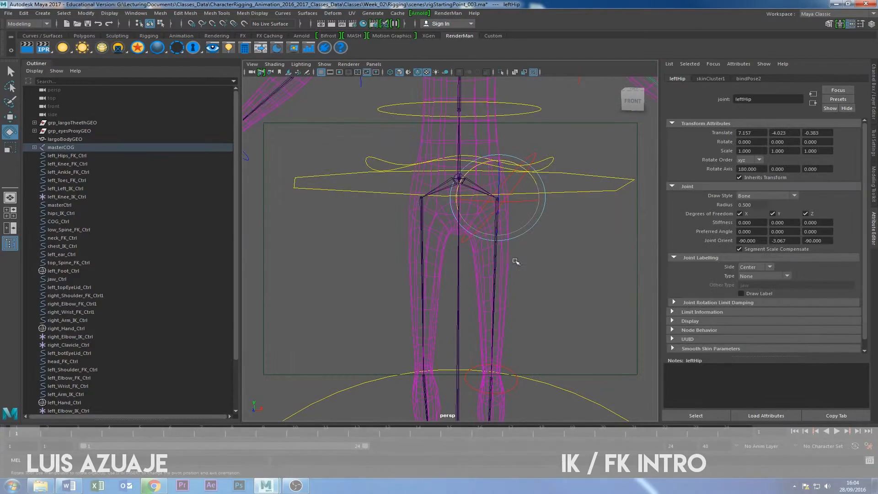
Try rotating the left hip joint to swing the leg outward, and undo the rotation
middle_click_drag(515, 260, 482, 277, "alt")
left_click_drag(483, 183, 474, 179)
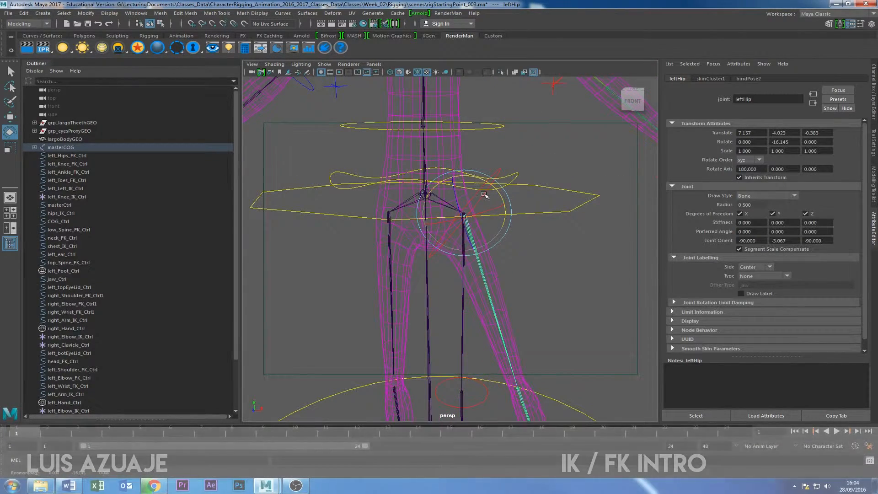
key("ctrl+z")
Examine the character's joints and control curves from the head and shoulders down to the feet
right_click_drag(570, 205, 497, 183, "alt")
middle_click_drag(496, 183, 492, 310, "alt")
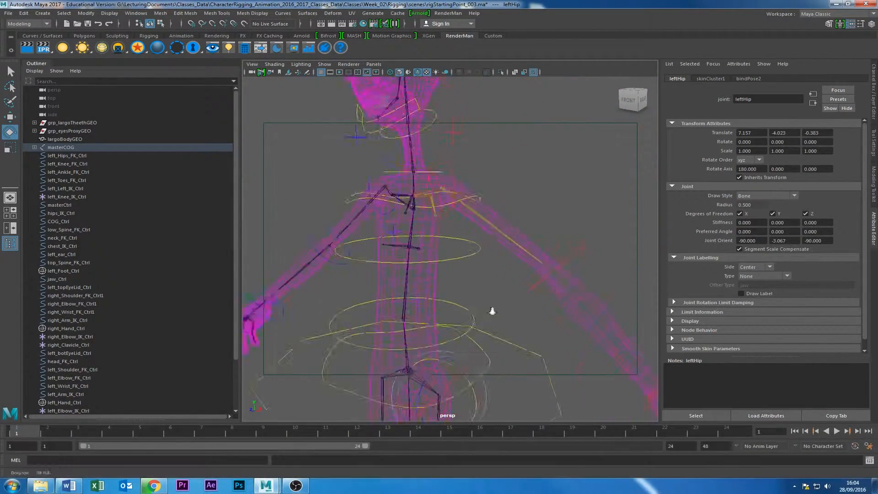
right_click_drag(492, 310, 517, 293, "alt")
middle_click_drag(536, 180, 546, 196, "alt")
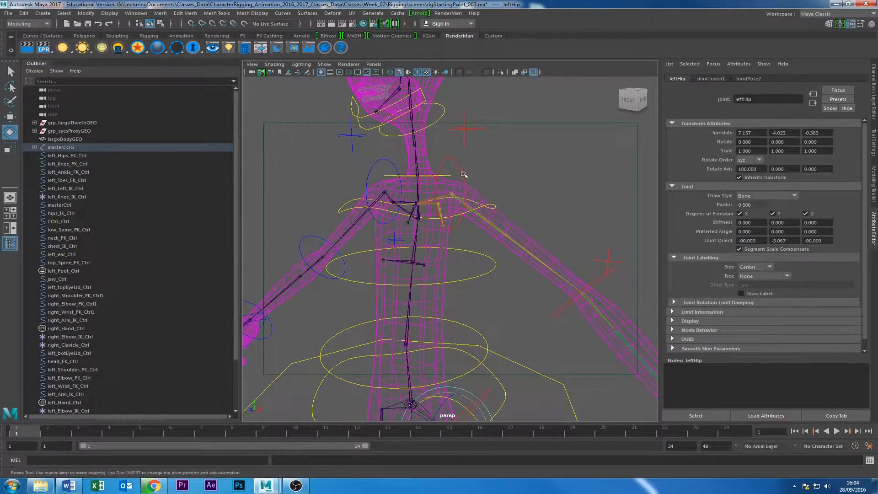
right_click_drag(505, 206, 465, 224, "alt")
left_click_drag(465, 224, 492, 227, "alt")
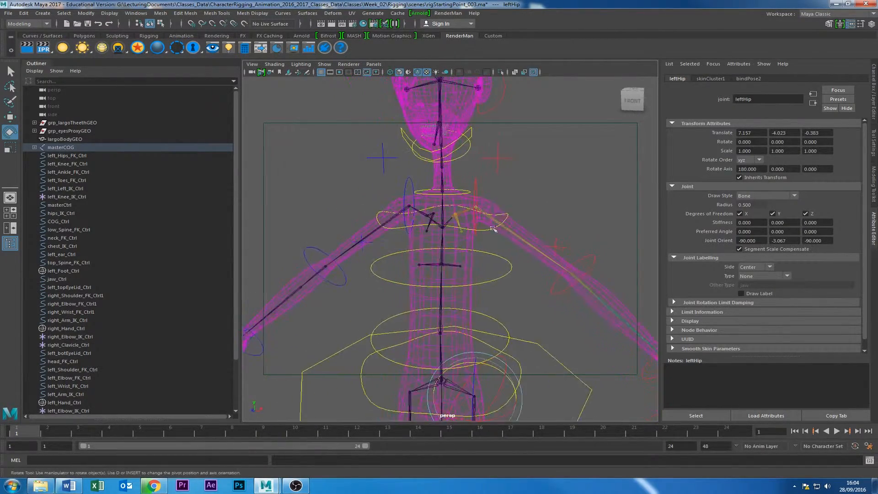
right_click_drag(504, 192, 446, 219, "alt")
left_click_drag(446, 219, 398, 347, "alt")
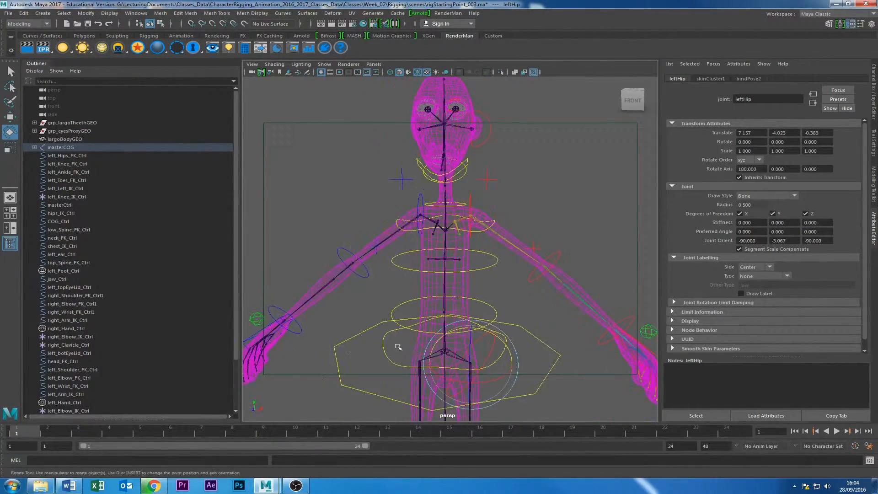
right_click_drag(398, 347, 340, 337, "alt")
middle_click_drag(339, 338, 345, 261, "alt")
left_click_drag(345, 262, 302, 286, "alt")
middle_click_drag(412, 350, 425, 245, "alt")
right_click_drag(425, 246, 366, 261, "alt")
left_click_drag(366, 261, 403, 279, "alt")
middle_click_drag(403, 279, 412, 336, "alt")
left_click_drag(411, 336, 460, 288, "alt")
right_click_drag(460, 287, 371, 296, "alt")
left_click_drag(371, 296, 358, 296, "alt")
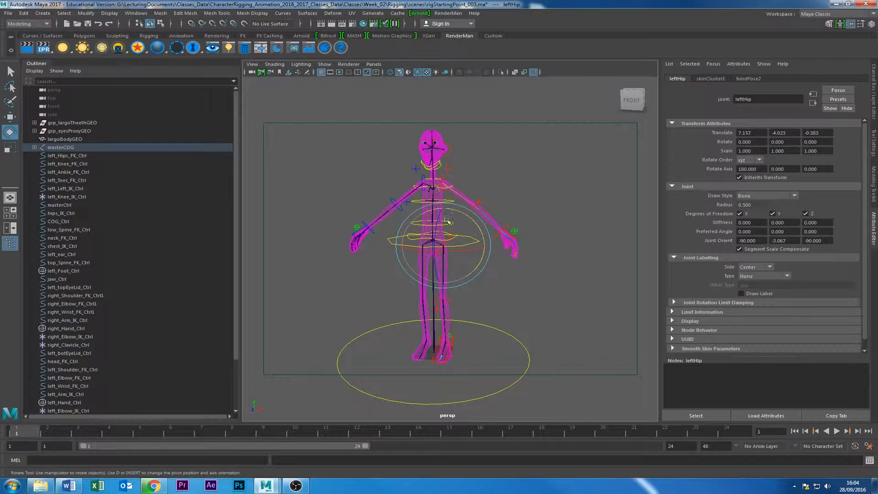
Examine the shoulder and arm joints of the upper body up close from slightly different angles
right_click_drag(453, 201, 490, 205, "alt")
middle_click_drag(490, 205, 499, 220, "alt")
right_click_drag(498, 219, 598, 223, "alt")
middle_click_drag(533, 201, 483, 243, "alt")
right_click_drag(483, 243, 514, 245, "alt")
left_click_drag(515, 245, 462, 216, "alt")
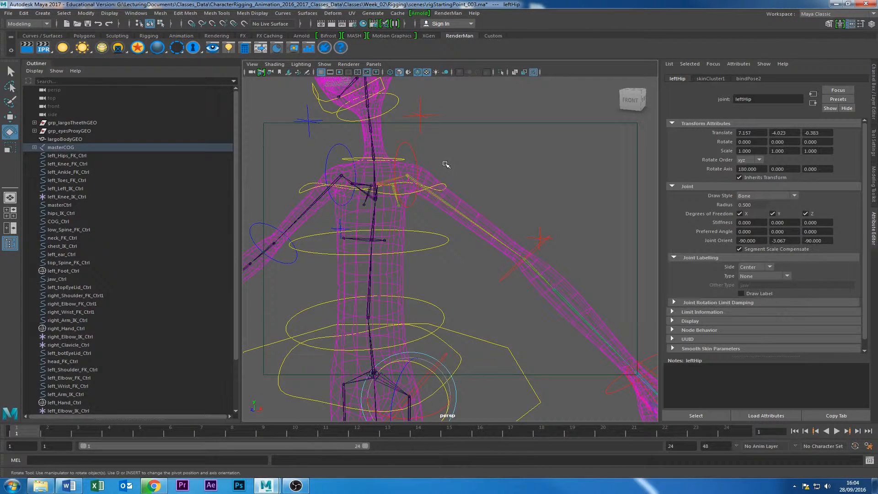
left_click_drag(444, 164, 455, 178, "alt")
right_click_drag(455, 178, 382, 190, "alt")
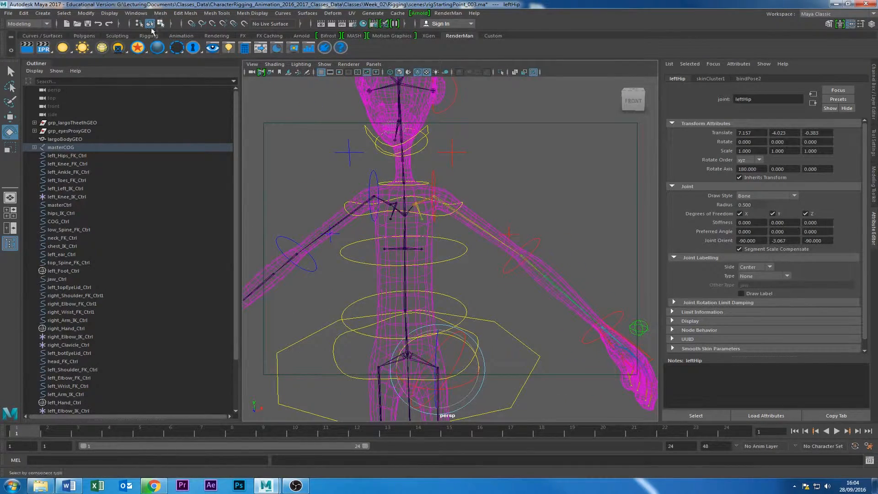
Open the Hypergraph Hierarchy and enlarge its window to show more of the joint tree
left_click(136, 13)
mouse_move(168, 44)
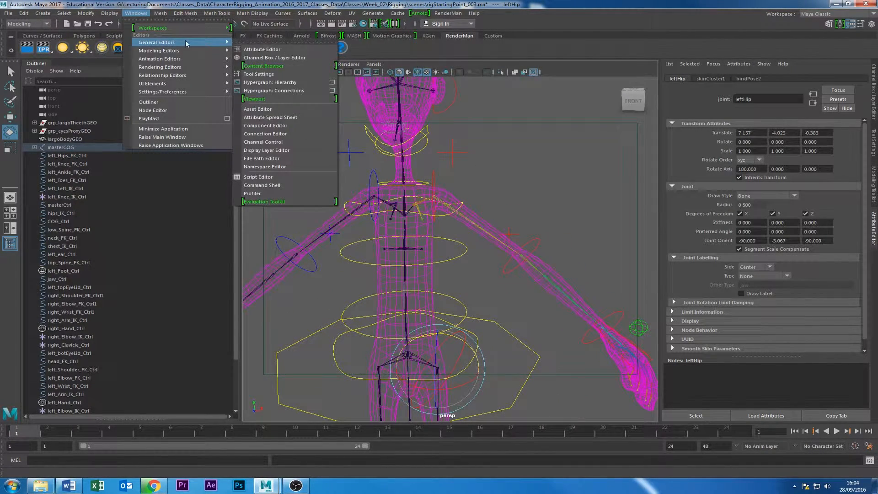
left_click(291, 83)
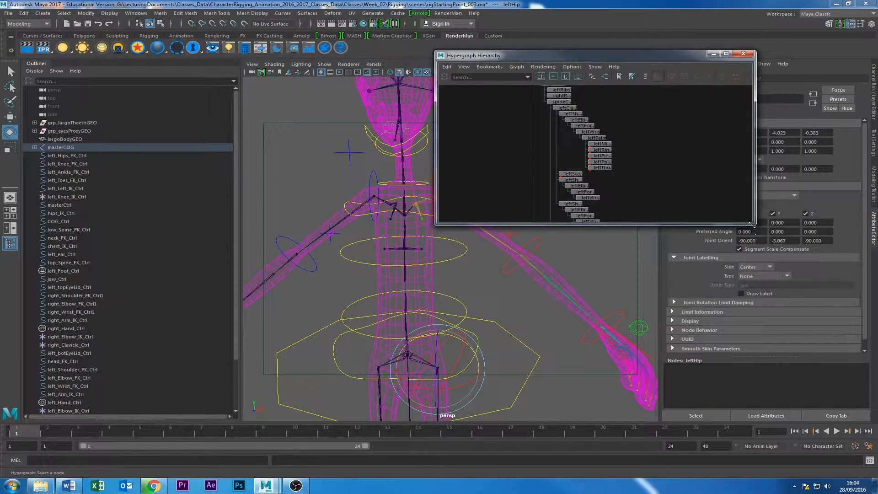
left_click_drag(754, 223, 853, 418)
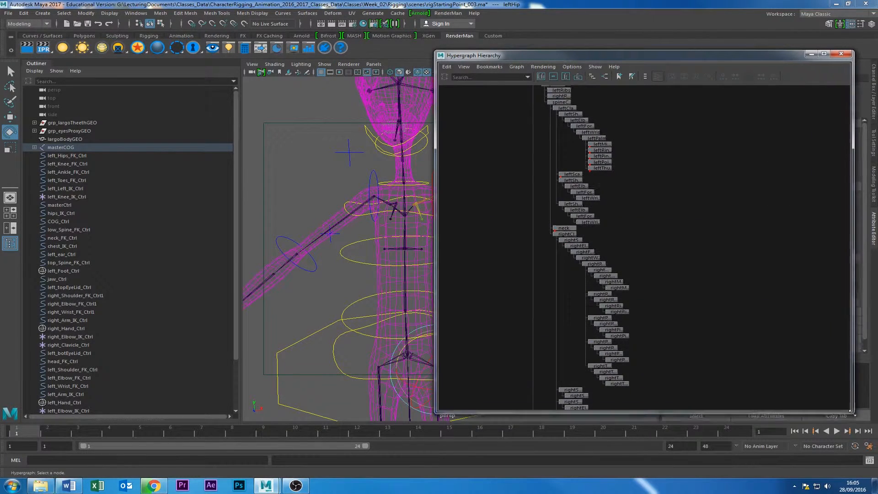
Locate the left arm branch in the hierarchy and select the leftShoulder joint with the Move tool active
middle_click_drag(618, 198, 766, 300, "alt")
scroll(737, 206, "up", 8)
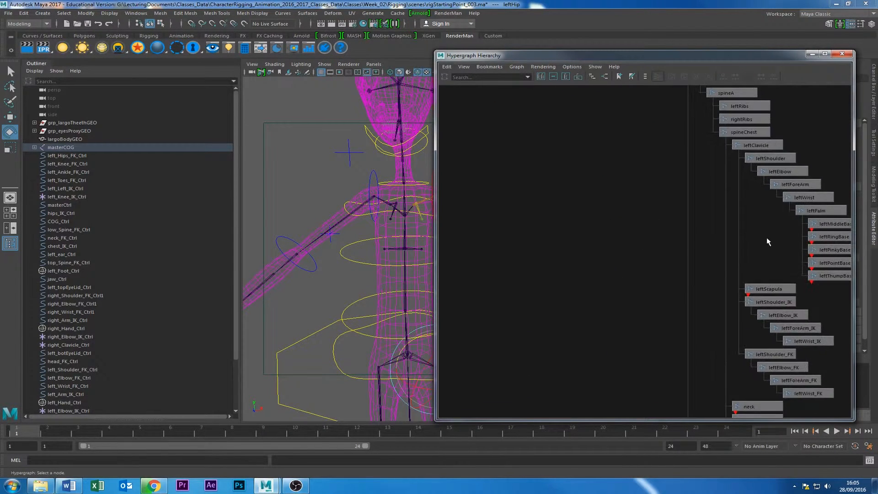
middle_click_drag(775, 233, 593, 195, "alt")
scroll(591, 196, "up", 4)
middle_click_drag(565, 167, 616, 242, "alt")
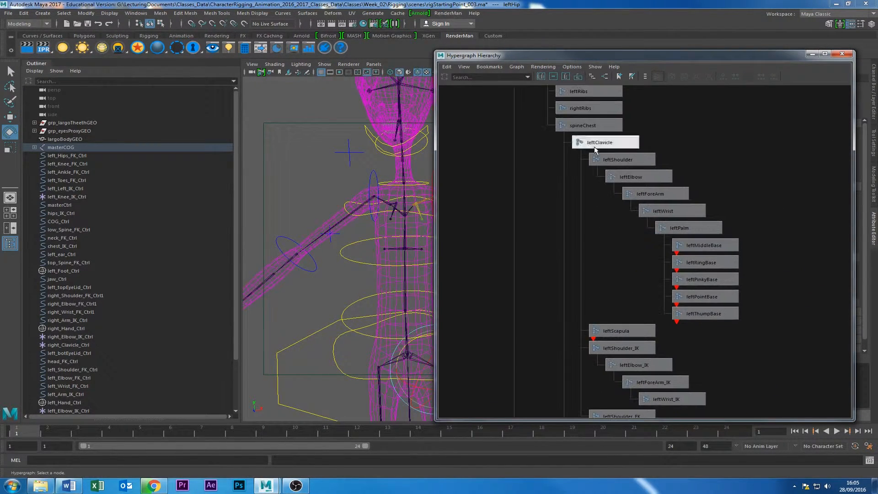
middle_click_drag(423, 170, 354, 160, "alt")
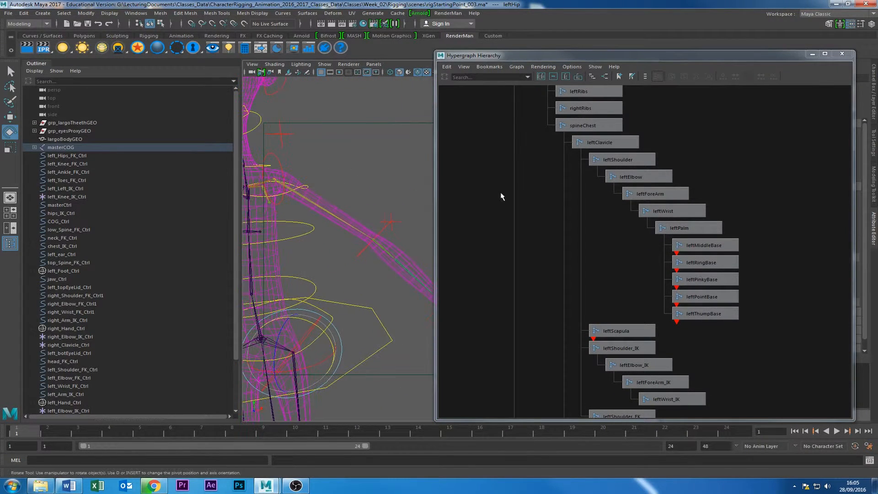
left_click(620, 160)
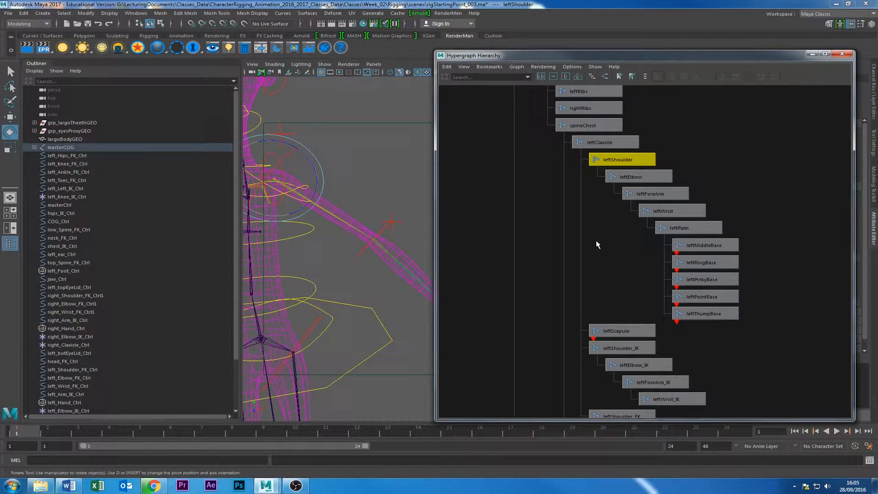
key("w")
middle_click_drag(539, 210, 536, 176, "alt")
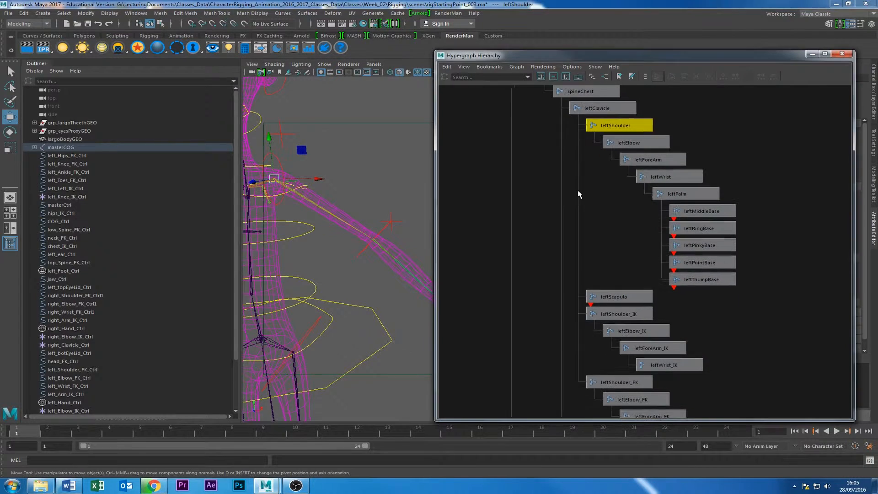
Inspect the leftScapula, leftShoulder and leftClavicle joints by selecting each one in the hierarchy
middle_click_drag(612, 315, 593, 305)
middle_click_drag(588, 260, 615, 259, "alt")
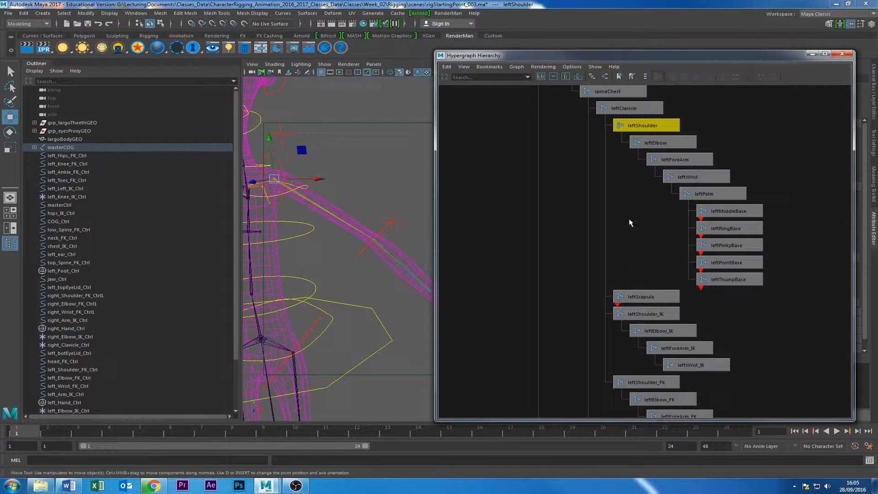
left_click(632, 297)
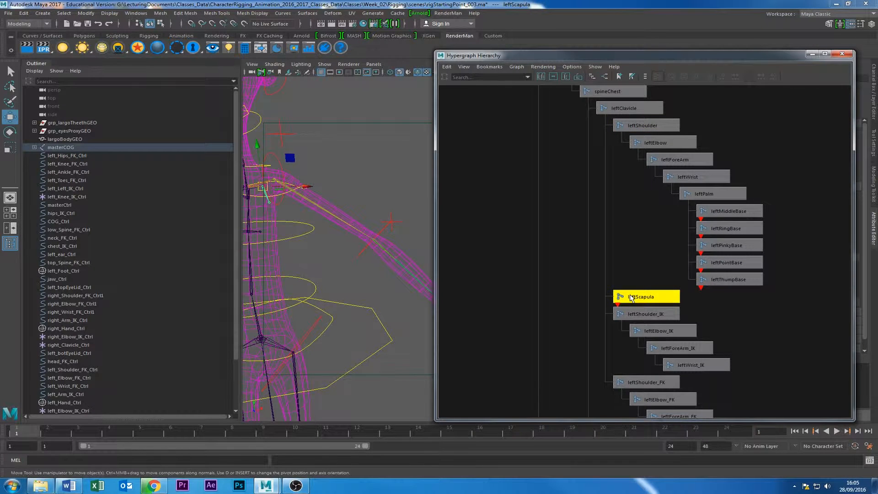
left_click(630, 125)
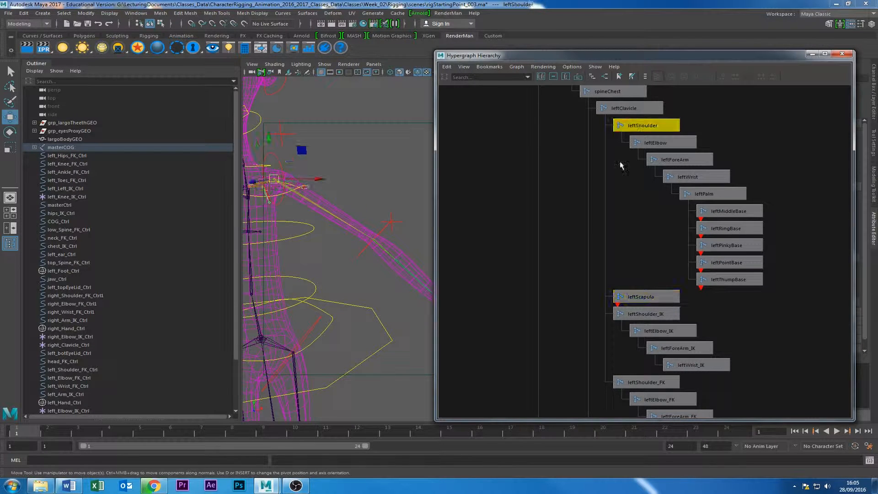
left_click(603, 111)
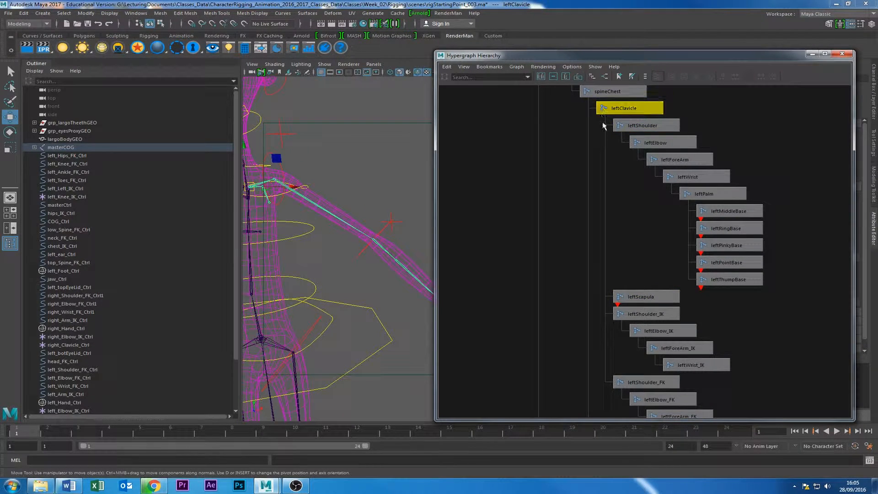
Compare the leftShoulder_IK and leftShoulder_FK chains under the left clavicle by selecting each of them
left_click(644, 315)
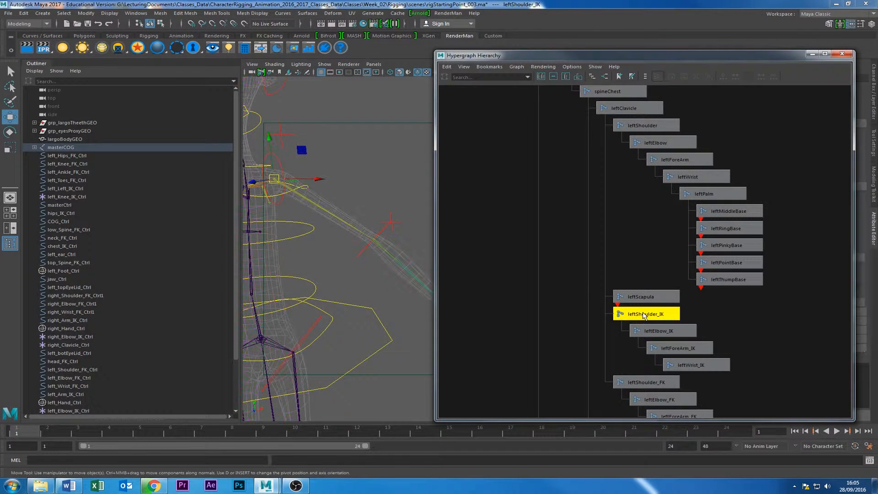
key("f")
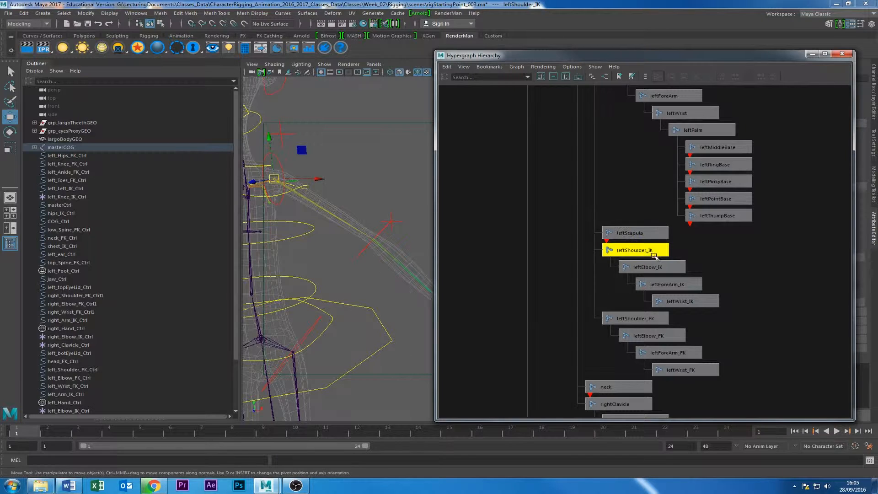
middle_click_drag(732, 295, 732, 238, "alt")
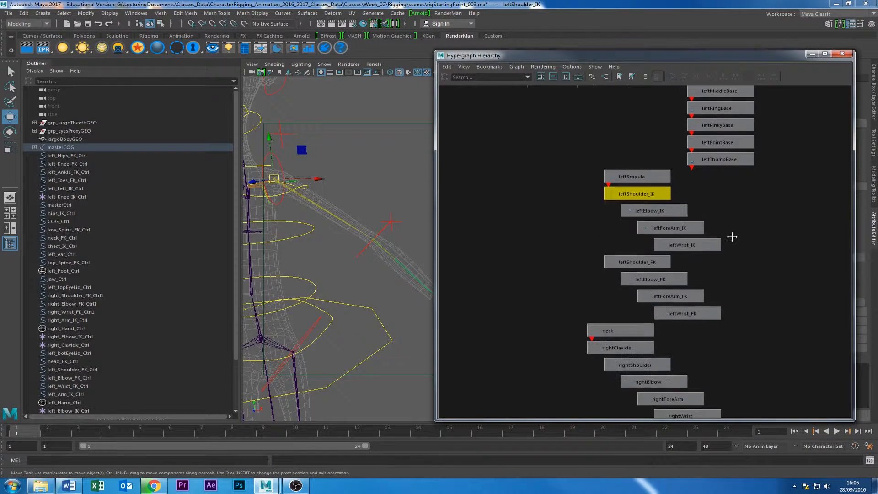
middle_click_drag(770, 295, 763, 266, "alt")
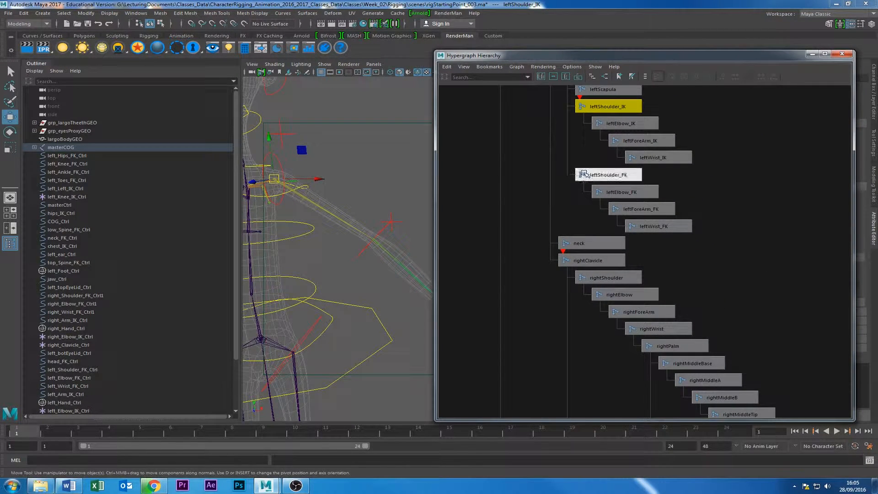
left_click(619, 177)
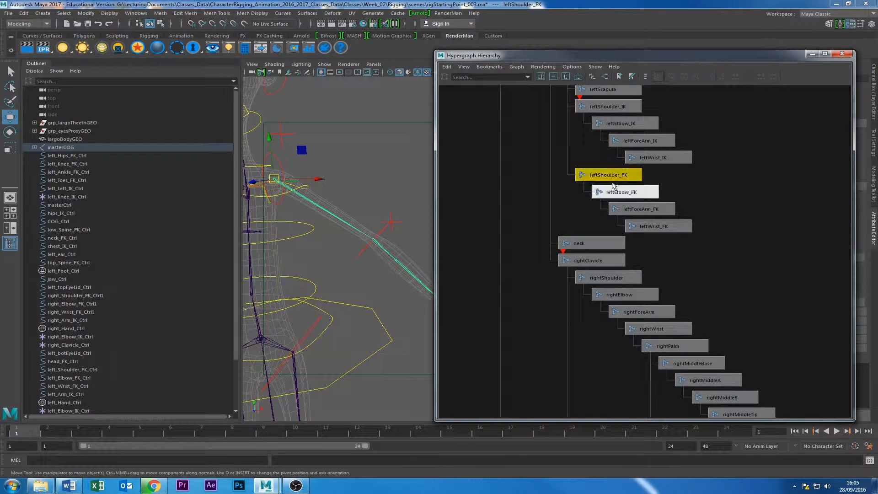
middle_click_drag(575, 210, 584, 255, "alt")
left_click(614, 168)
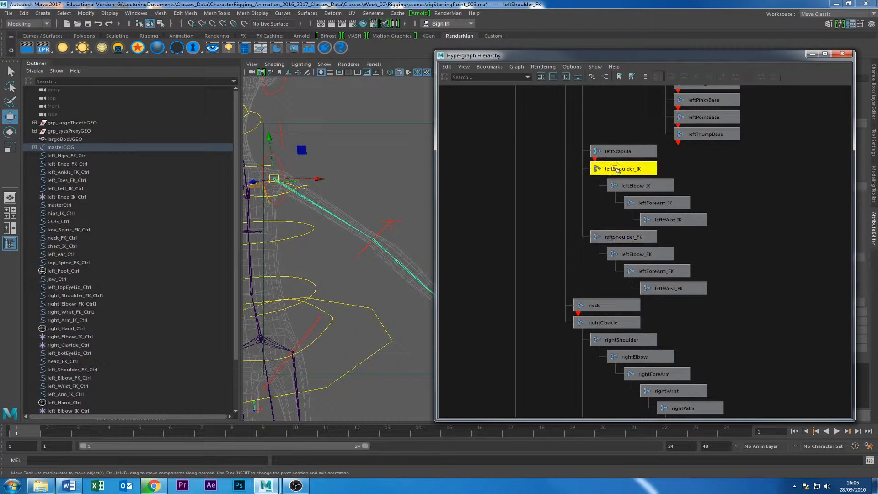
Rotate the leftShoulder_FK joint upward by about 53 degrees in Z to separate the FK chain from the arm
left_click(617, 235)
middle_click_drag(300, 191, 351, 231, "alt")
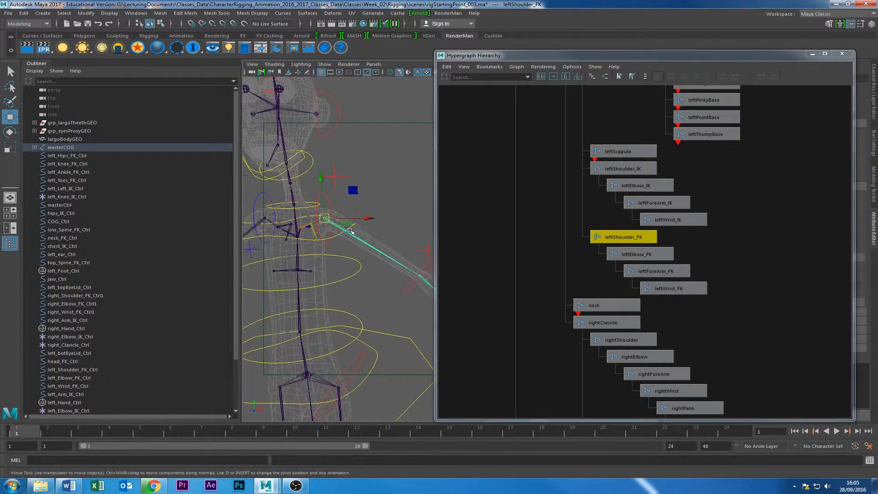
key("e")
left_click_drag(357, 202, 334, 164)
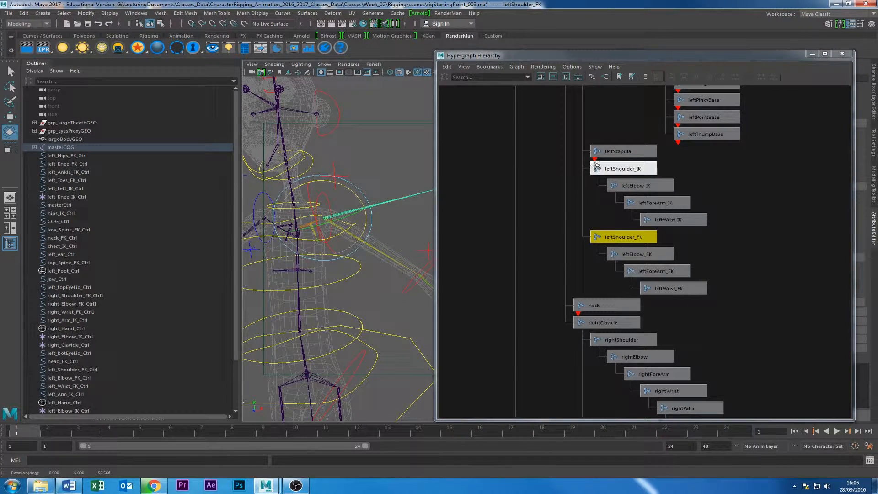
Rotate the leftShoulder_IK joint downward to separate the IK chain from the arm mesh
middle_click_drag(366, 246, 298, 222, "alt")
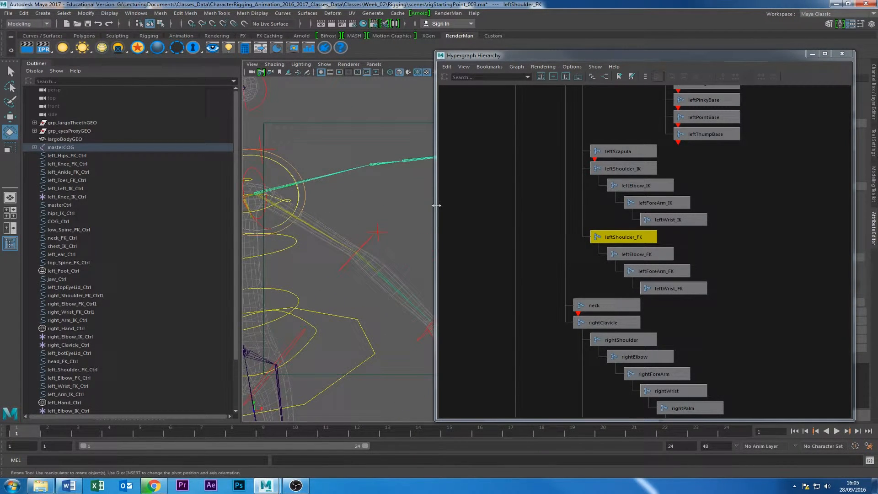
left_click(624, 169)
key("f")
left_click_drag(380, 204, 381, 229)
Examine the separated left arm chains from several angles, with leftShoulder_IK selected
middle_click_drag(419, 261, 312, 281, "alt")
left_click_drag(312, 281, 330, 290, "alt")
right_click_drag(329, 290, 253, 309, "alt")
middle_click_drag(313, 309, 242, 319, "alt")
right_click_drag(242, 319, 306, 304, "alt")
middle_click_drag(306, 303, 412, 292, "alt")
left_click(631, 170)
left_click_drag(364, 233, 382, 287, "alt")
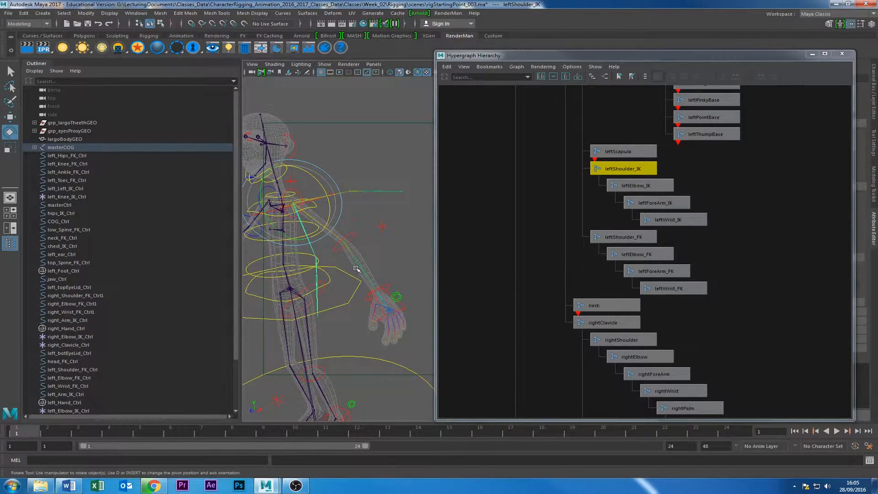
Collapse the leftShoulder_IK branch in the hierarchy and expand all of its child joints again
double_click(616, 170)
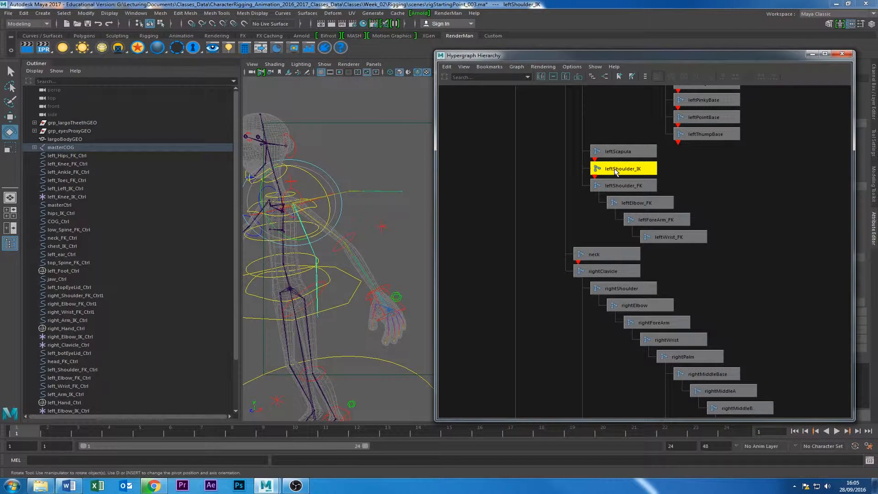
double_click(614, 171)
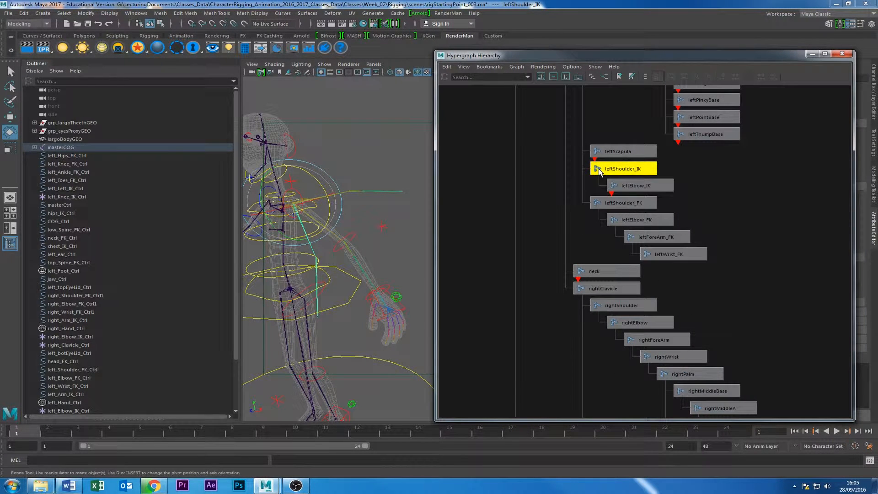
right_click(609, 171)
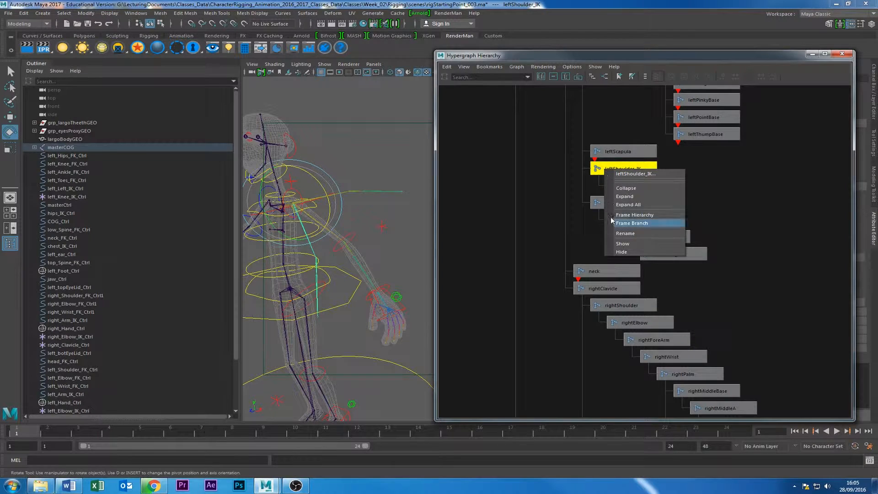
left_click(630, 206)
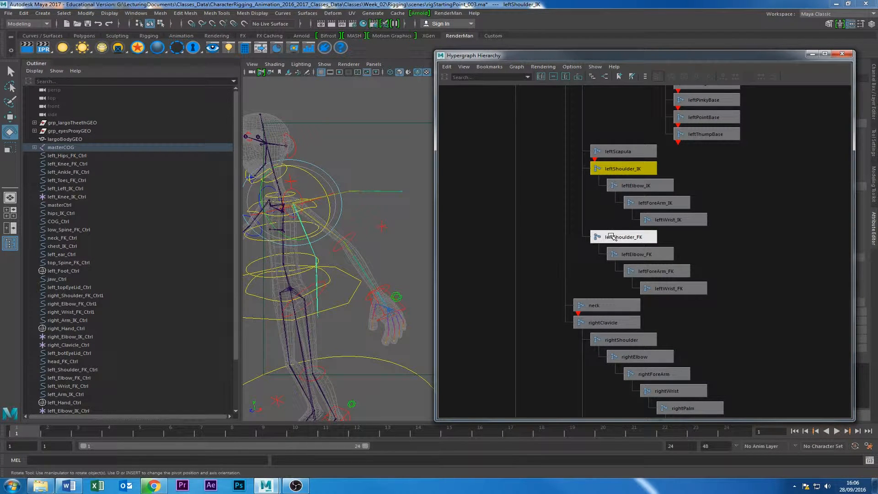
left_click_drag(383, 223, 417, 255, "alt")
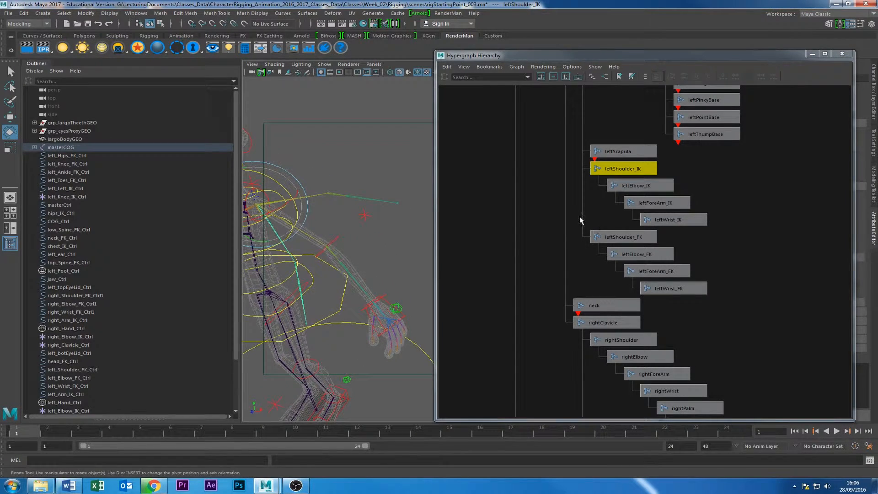
Select left_Arm_IK_Ctrl and left_Elbow_IK_Ctrl in turn and examine the left arm's IK controls from several angles
left_click_drag(403, 288, 359, 194, "alt")
left_click(394, 250)
left_click(370, 200)
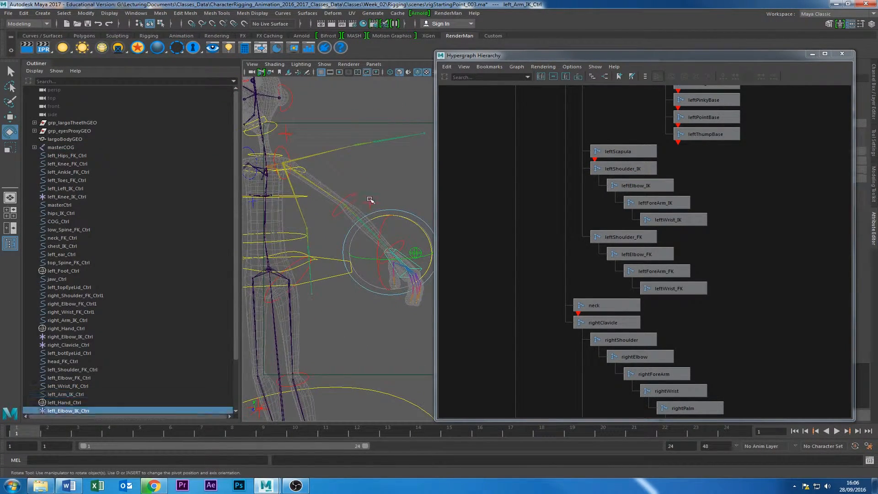
left_click(419, 266)
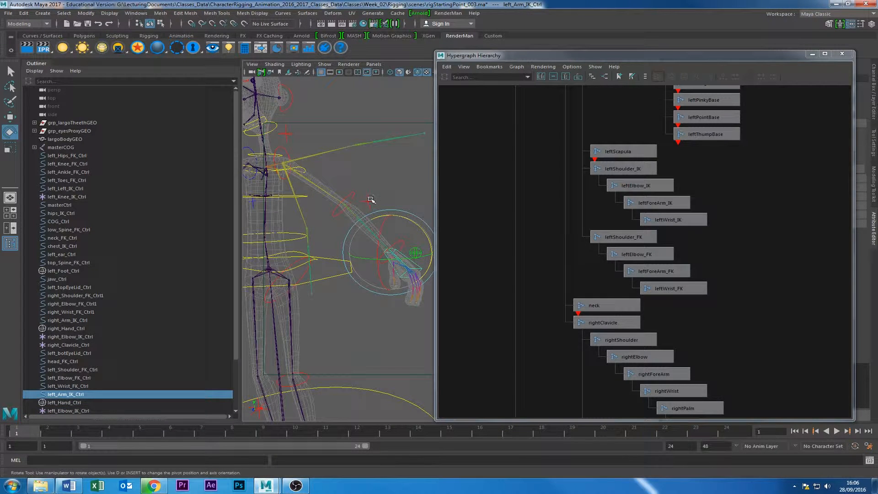
left_click(371, 200)
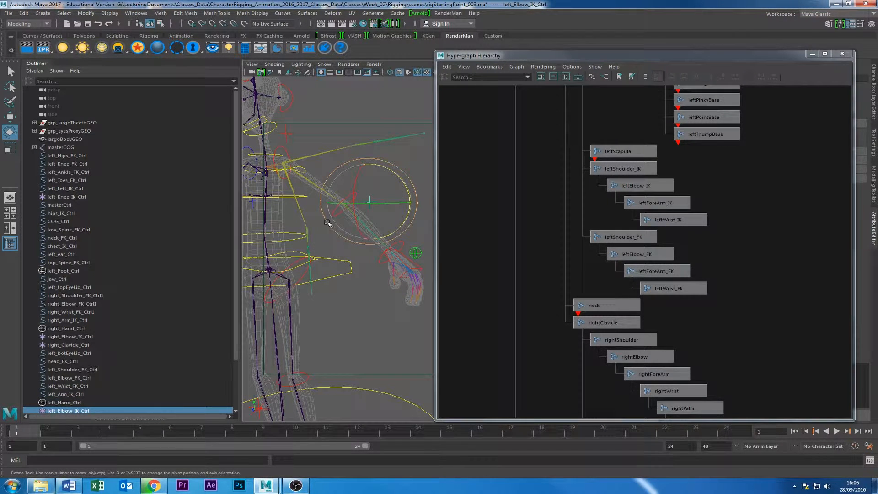
left_click(410, 261)
left_click_drag(412, 275, 305, 288, "alt")
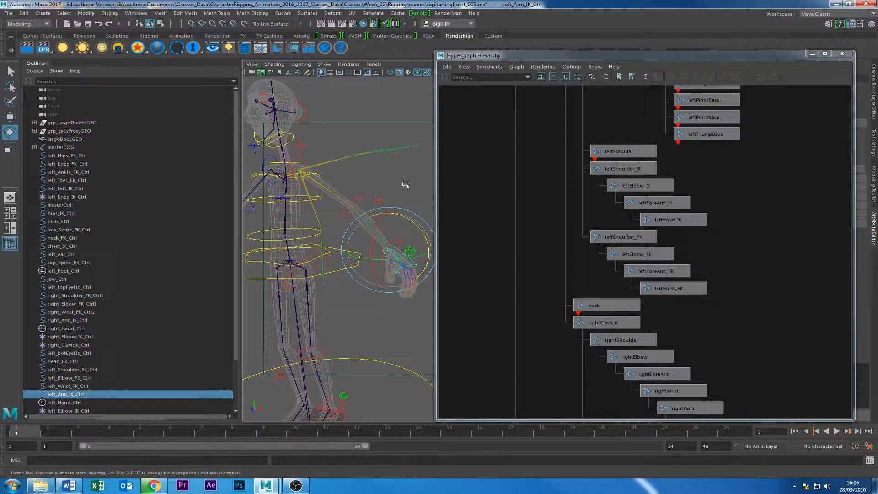
left_click_drag(394, 192, 309, 249, "alt")
middle_click_drag(310, 249, 299, 270, "alt")
scroll(299, 270, "up", 2)
left_click_drag(301, 270, 384, 277, "alt")
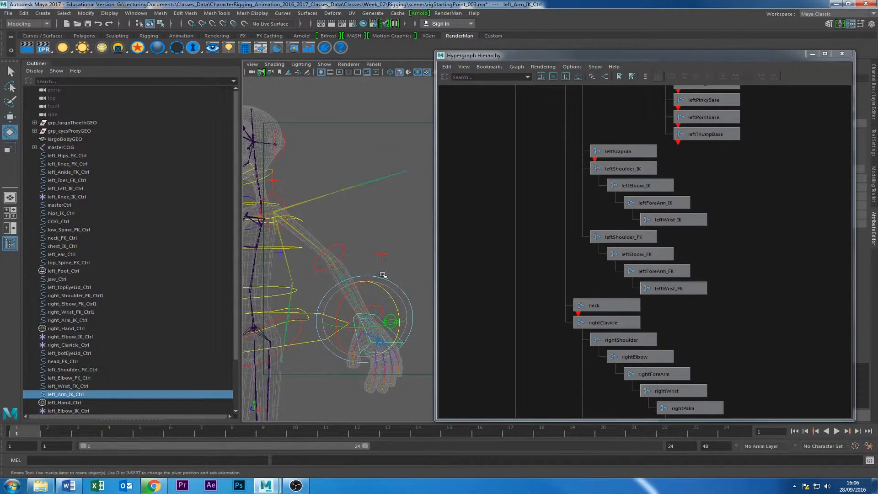
Select the left arm's FK controls one after another, from left_Shoulder_FK_Ctrl through left_Elbow_FK_Ctrl down to the wrist
middle_click_drag(385, 276, 398, 257, "alt")
scroll(398, 257, "up", 2)
left_click_drag(377, 242, 338, 233, "alt")
left_click(619, 239)
middle_click_drag(337, 233, 338, 255, "alt")
left_click_drag(337, 255, 355, 235, "alt")
mouse_move(355, 236)
middle_mouse_down("alt")
mouse_move(396, 237)
mouse_move(371, 228)
middle_mouse_up("alt")
left_click(322, 220)
left_click(327, 192)
left_click(377, 229)
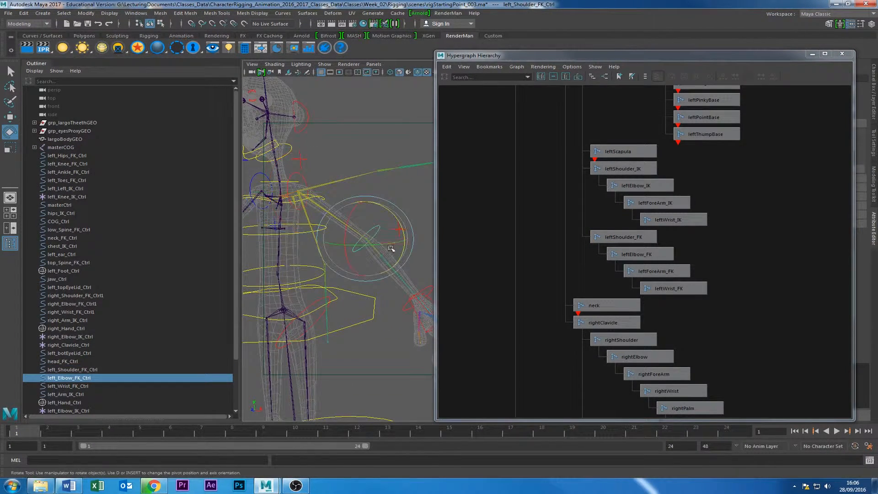
left_click(418, 290)
Try to rotate the leftShoulder bind joint by about -17 degrees in Y
middle_click_drag(417, 289, 376, 222, "alt")
left_click_drag(376, 221, 337, 249, "alt")
left_click(305, 199)
middle_click_drag(337, 249, 389, 285, "alt")
left_click_drag(350, 257, 295, 248, "alt")
left_click_drag(347, 240, 334, 228)
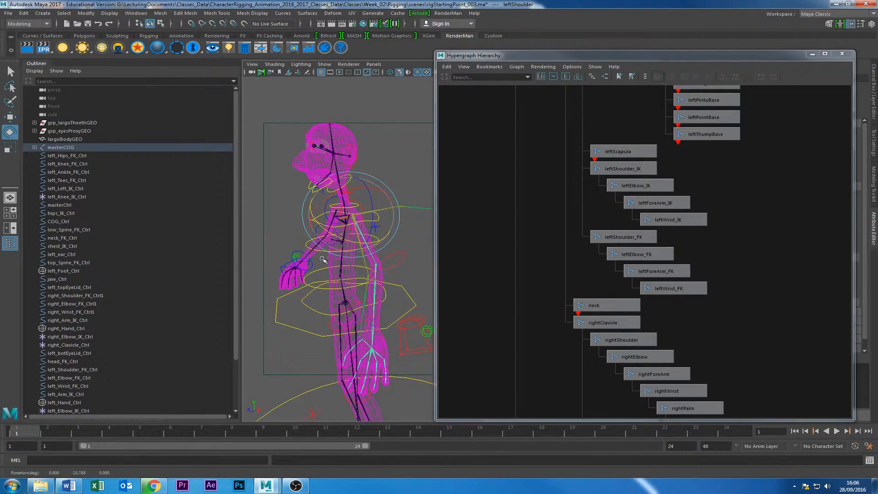
Examine the leftShoulder bind chain in the hierarchy and on the left arm in the viewport
left_click_drag(321, 257, 355, 278, "alt")
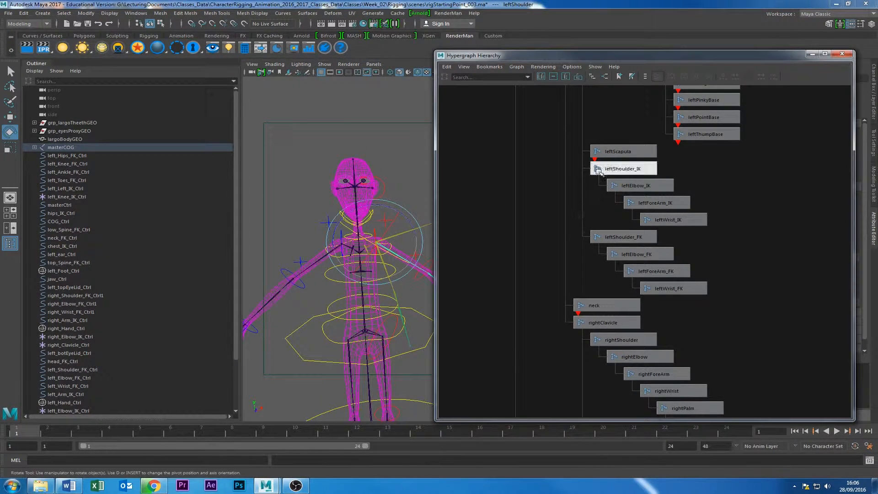
middle_click_drag(614, 145, 623, 283, "alt")
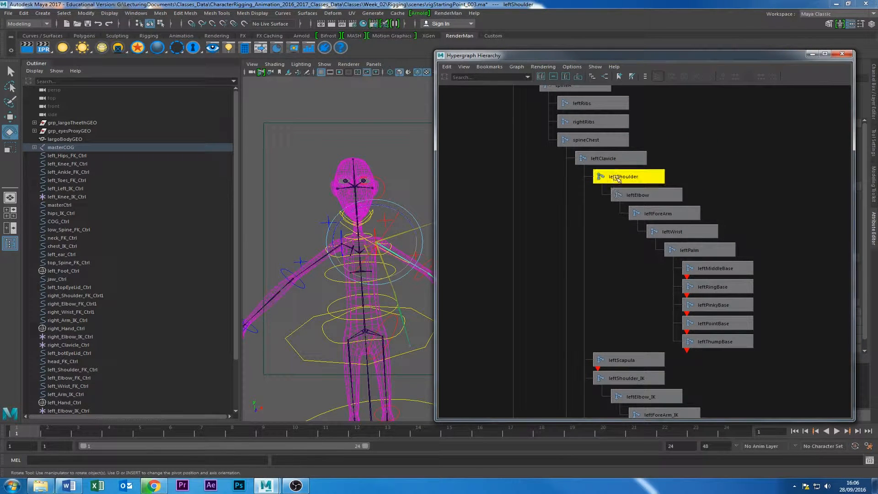
middle_click_drag(375, 286, 190, 224, "alt")
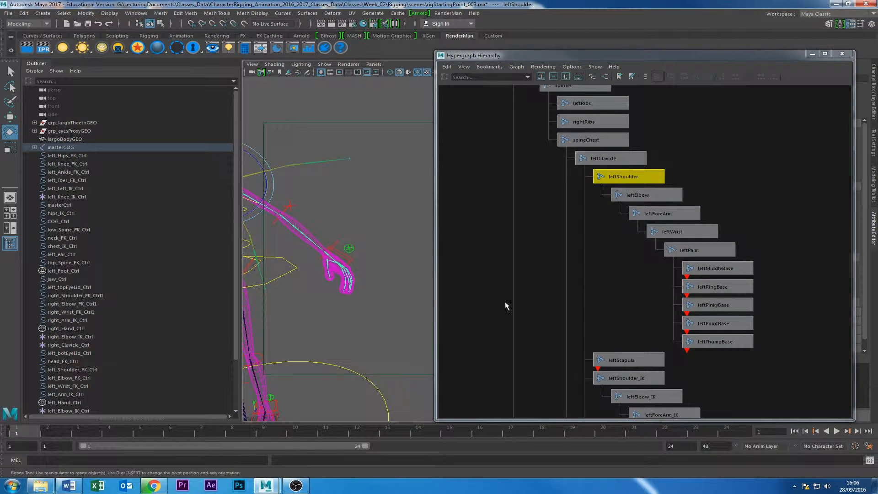
middle_click_drag(607, 331, 601, 283, "alt")
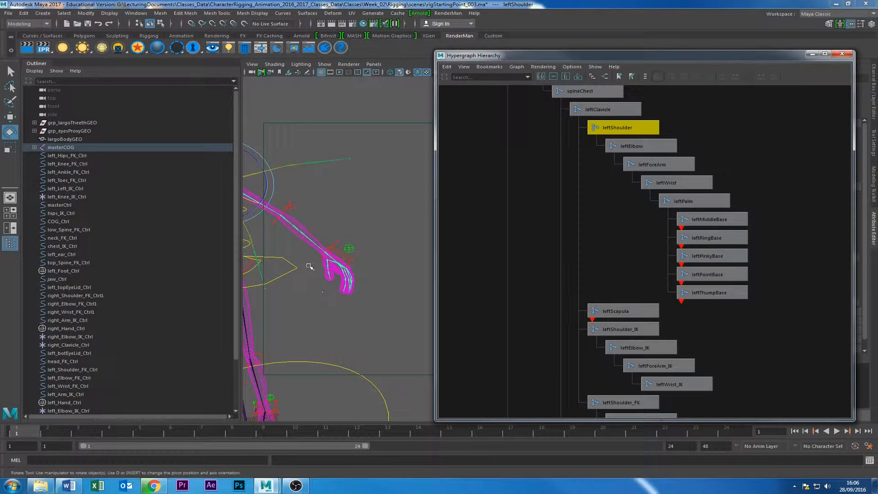
middle_click_drag(308, 319, 364, 341, "alt")
left_click_drag(364, 342, 369, 283, "alt")
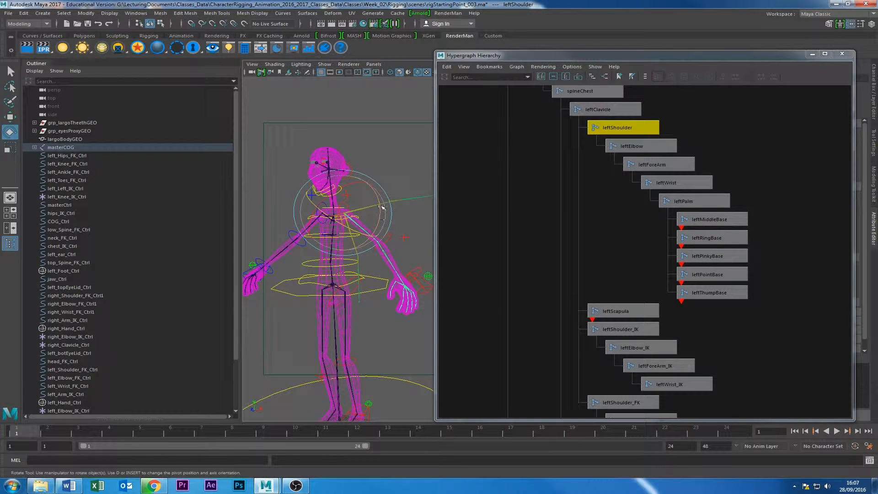
left_click_drag(348, 278, 381, 317, "alt")
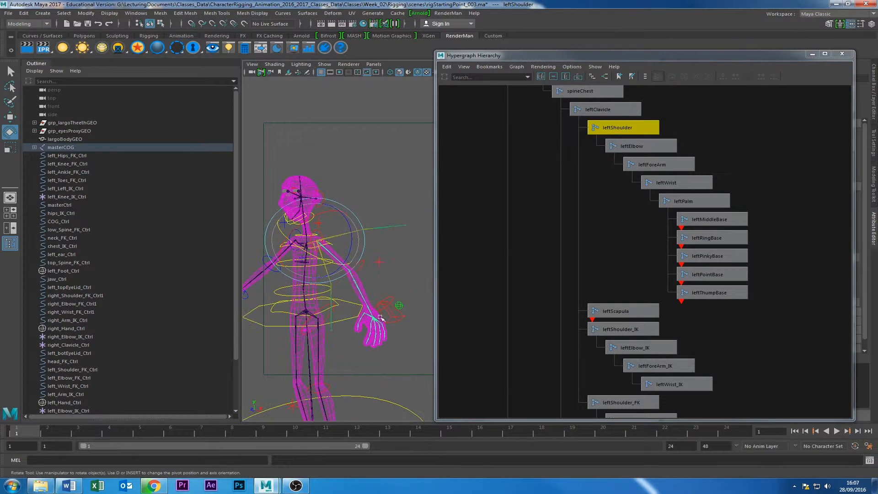
Select left_Hand_Ctrl with the Move tool active and reposition the Hypergraph Hierarchy window
left_click(398, 305)
left_click(392, 273)
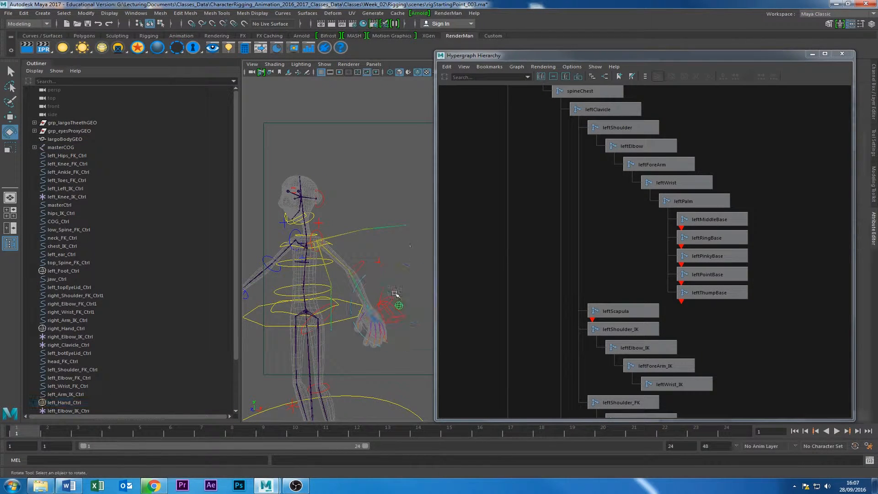
left_click(399, 304)
left_click_drag(399, 304, 376, 301, "alt")
key("w")
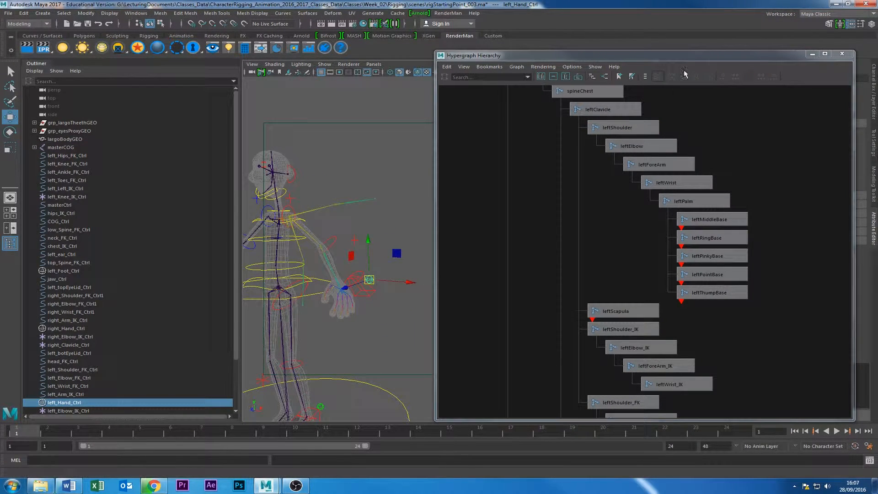
left_click_drag(687, 57, 641, 48)
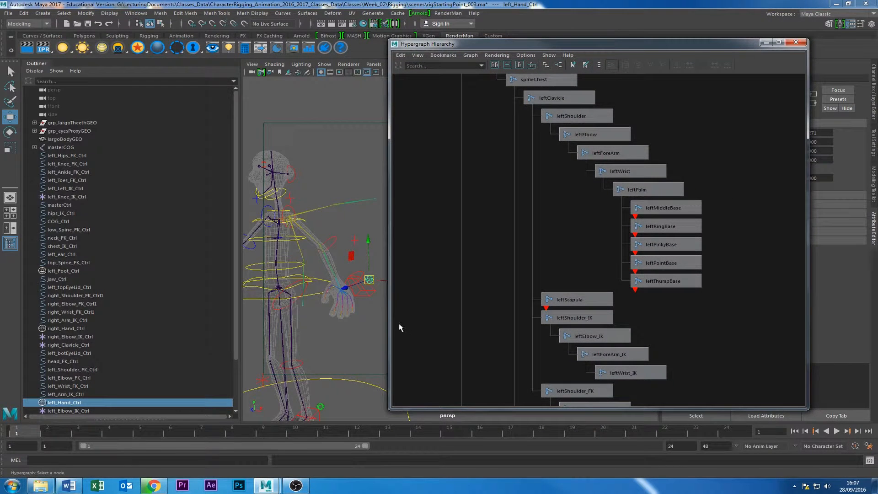
Examine the left arm from several angles and select its leftShoulder bind joint
left_click_drag(342, 329, 304, 325, "alt")
right_click_drag(304, 325, 400, 334, "alt")
middle_click_drag(296, 349, 405, 350, "alt")
right_click_drag(405, 350, 359, 349, "alt")
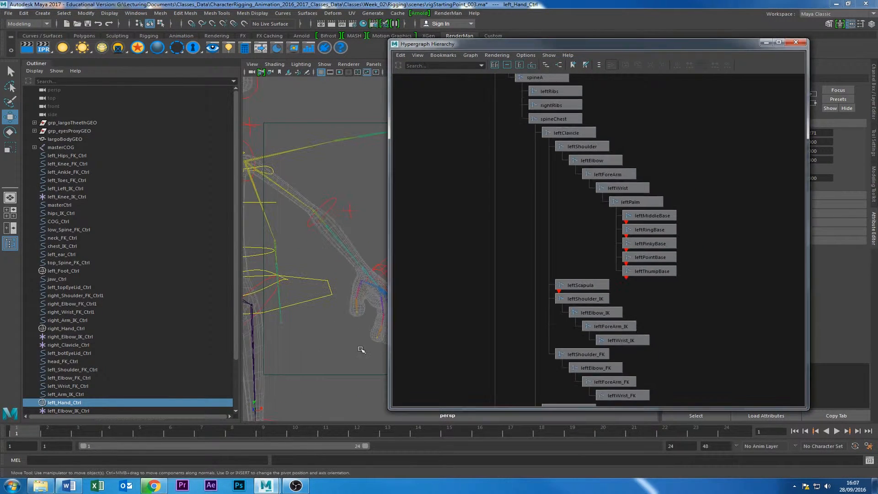
left_click_drag(345, 342, 332, 329, "alt")
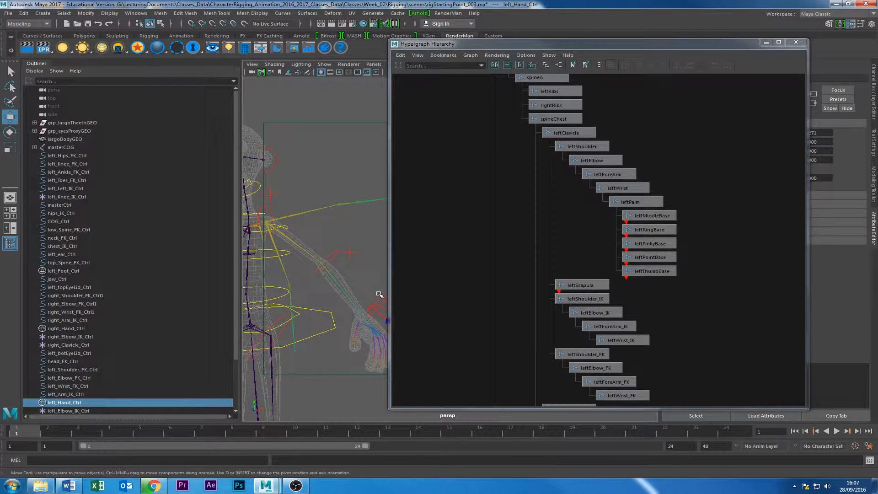
mouse_move(349, 295)
left_mouse_down("alt")
mouse_move(353, 361)
mouse_move(286, 361)
mouse_move(292, 307)
mouse_move(344, 290)
left_mouse_up("alt")
left_click(333, 264)
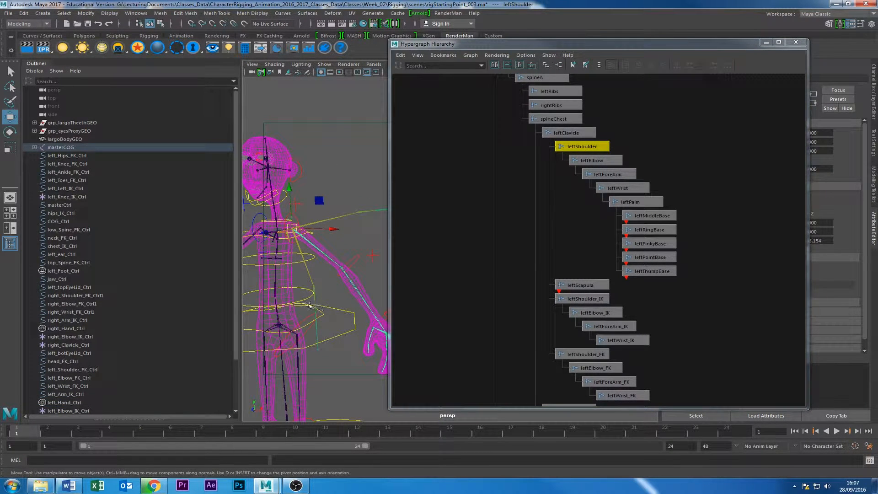
left_click_drag(309, 305, 317, 336, "alt")
left_click_drag(325, 285, 289, 310, "alt")
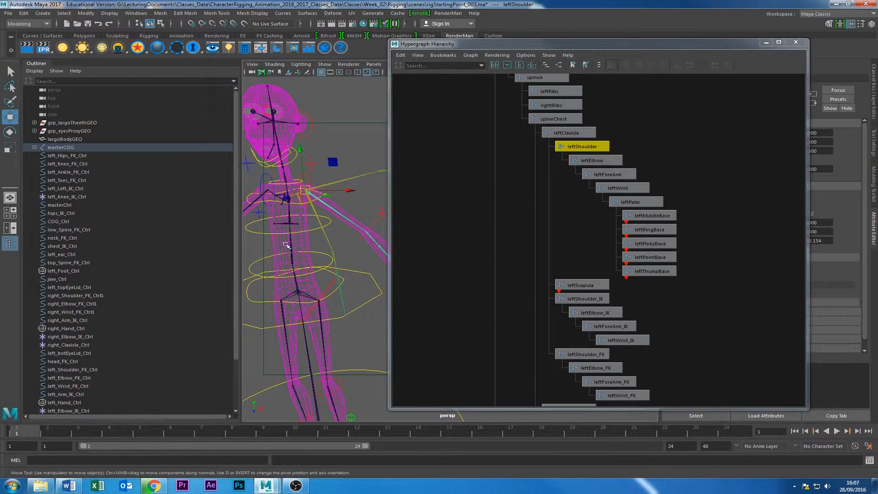
left_click_drag(286, 245, 362, 245, "alt")
middle_click_drag(363, 246, 321, 268, "alt")
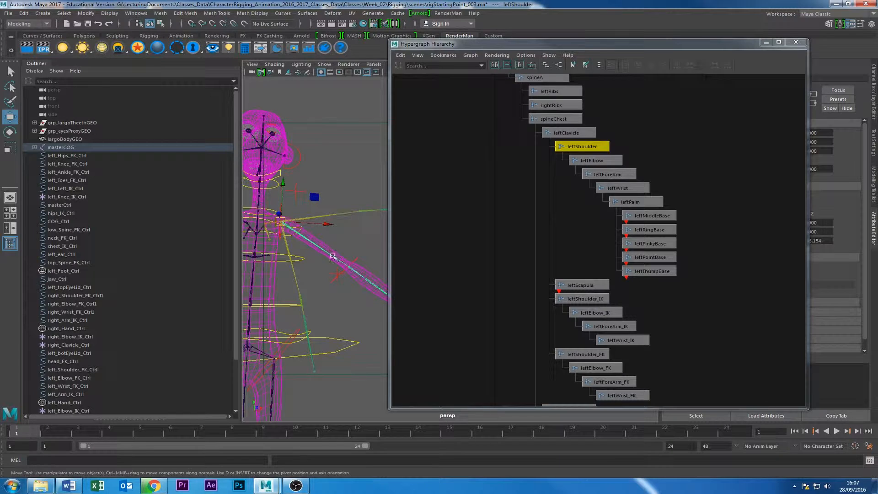
Compare the left arm's separate joint chains by selecting them in turn, including leftShoulder_IK and the leftShoulder bind joint
left_click(340, 214)
left_click(300, 284)
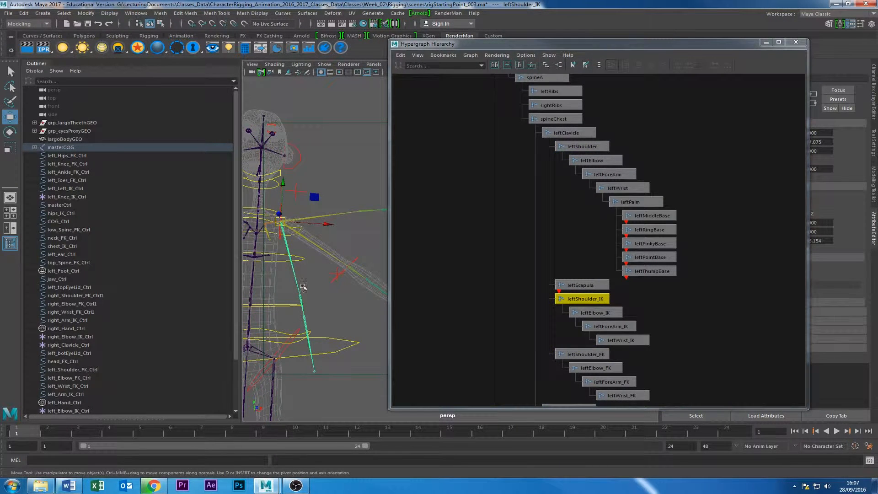
left_click(329, 259)
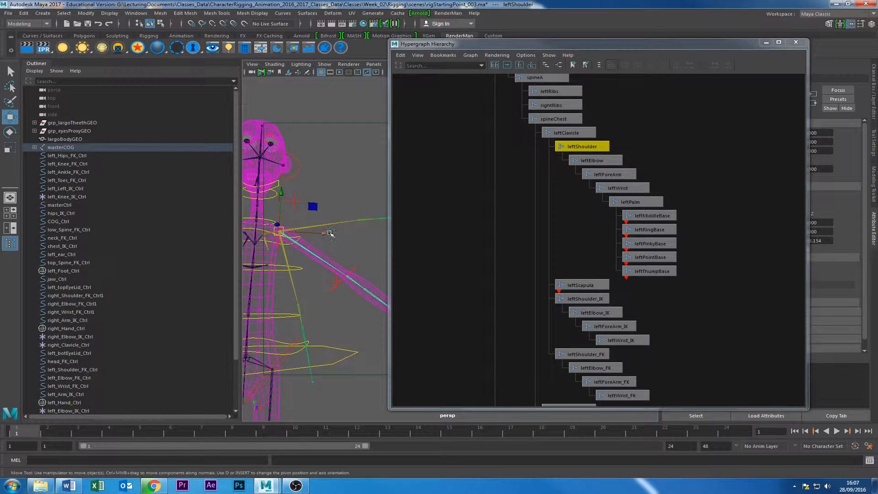
Select left_Hand_Ctrl and examine its position relative to the left arm's three joint chains
middle_click_drag(343, 257, 270, 261, "alt")
right_click_drag(305, 257, 262, 257, "alt")
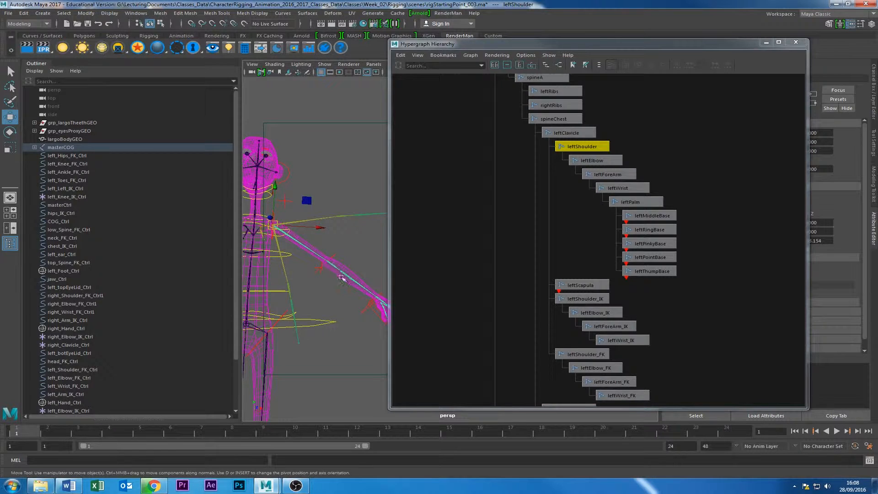
left_click_drag(297, 270, 312, 298, "alt")
middle_click_drag(312, 299, 260, 258, "alt")
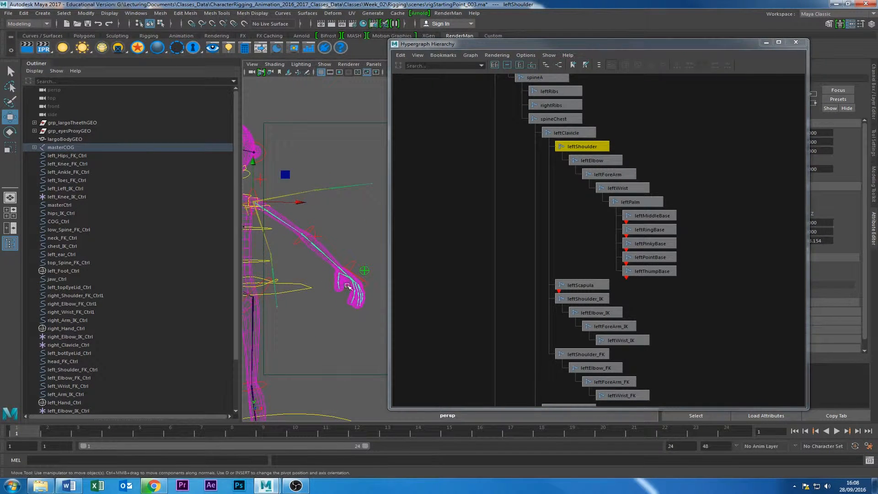
left_click(360, 274)
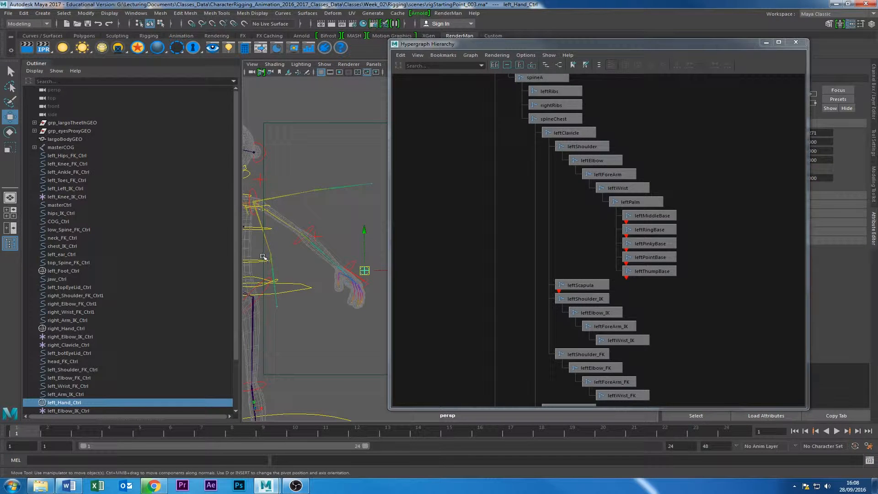
left_click_drag(268, 256, 293, 274, "alt")
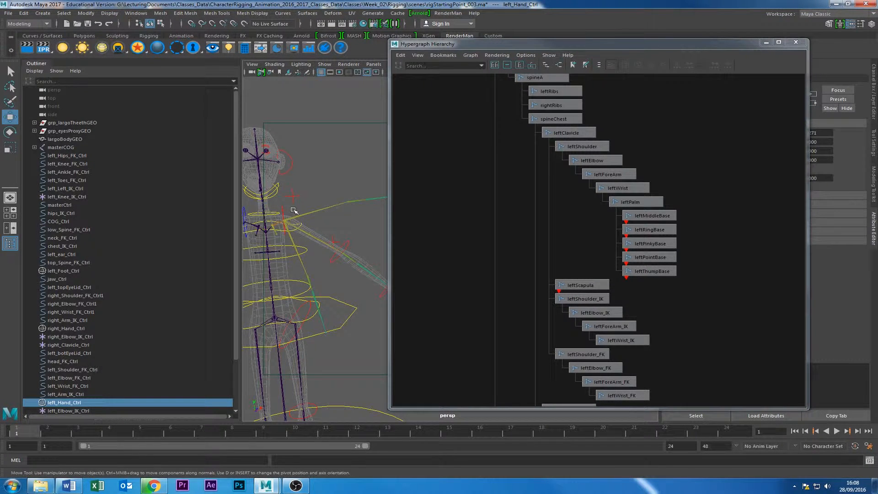
left_click_drag(325, 288, 313, 298, "alt")
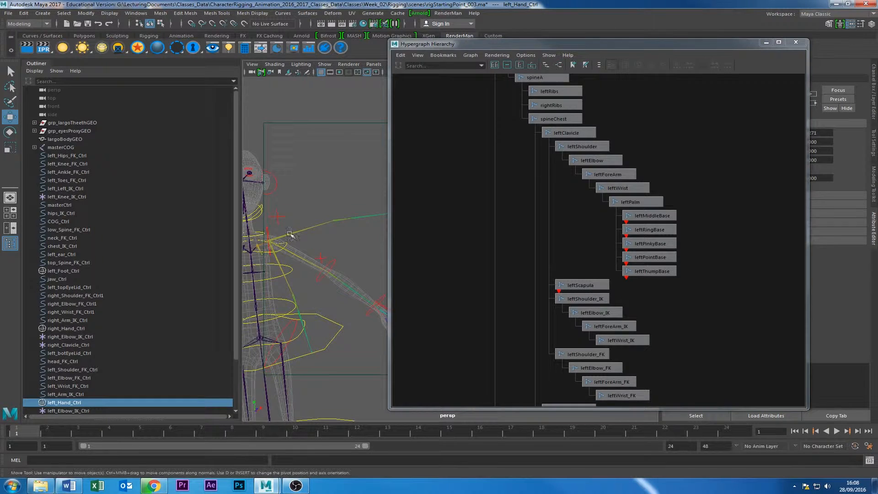
mouse_move(310, 263)
middle_mouse_down("alt")
mouse_move(324, 265)
mouse_move(311, 260)
middle_mouse_up("alt")
right_click_drag(311, 260, 279, 287, "alt")
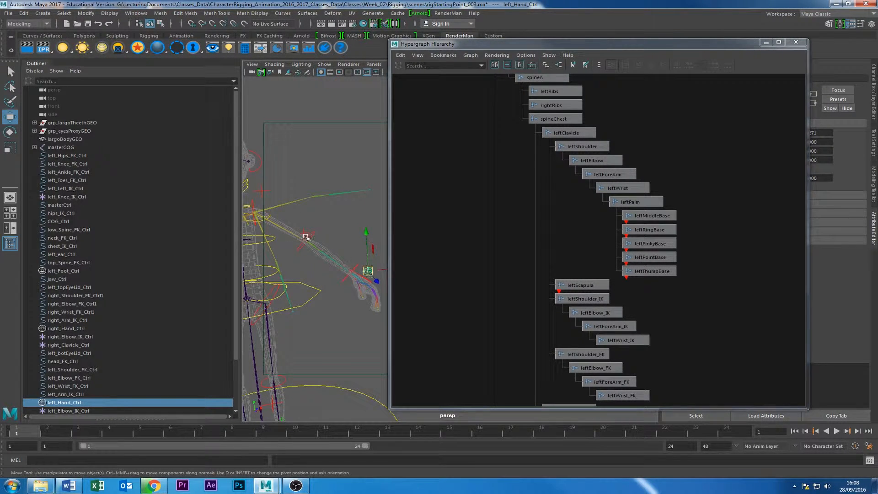
Try to rotate the leftShoulder bind joint freehand, by about -11 degrees in Y, and inspect the arm
left_click(278, 227)
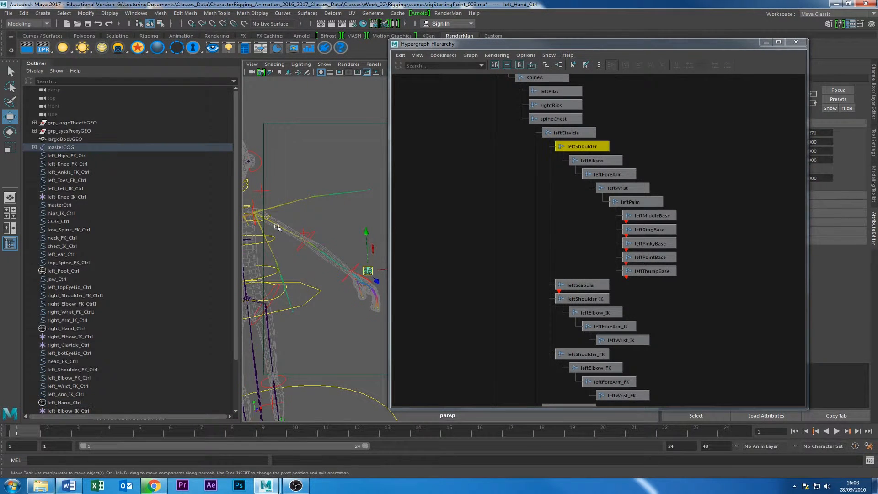
key("e")
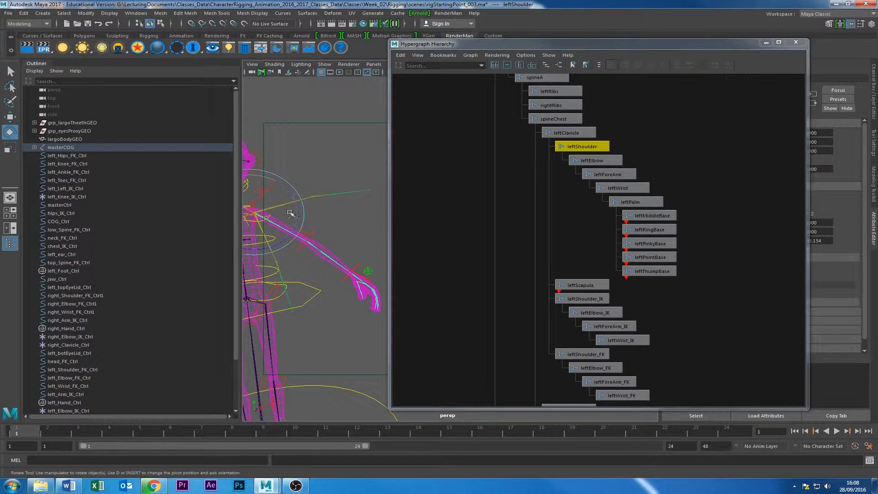
mouse_move(289, 212)
left_mouse_down()
mouse_move(279, 167)
mouse_move(284, 225)
mouse_move(287, 215)
mouse_move(280, 233)
mouse_move(280, 188)
mouse_move(304, 205)
left_mouse_up()
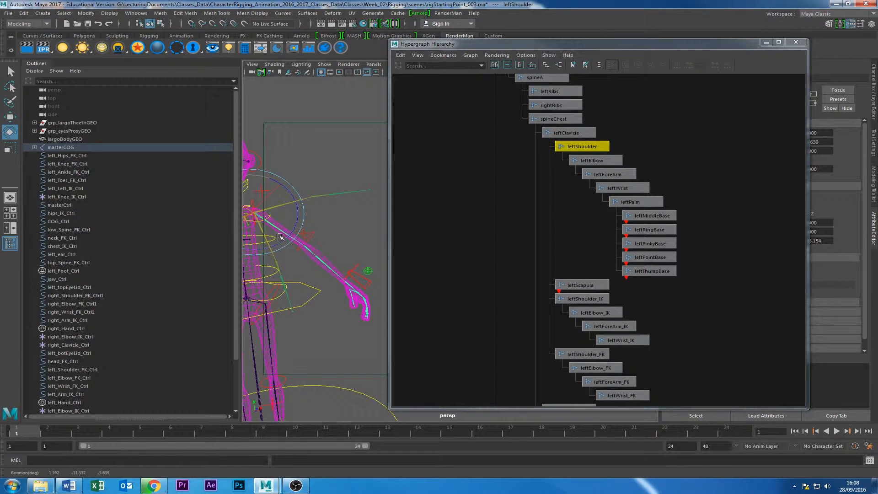
middle_click_drag(307, 266, 345, 293, "alt")
mouse_move(334, 294)
left_mouse_down("alt")
mouse_move(286, 294)
mouse_move(323, 282)
left_mouse_up("alt")
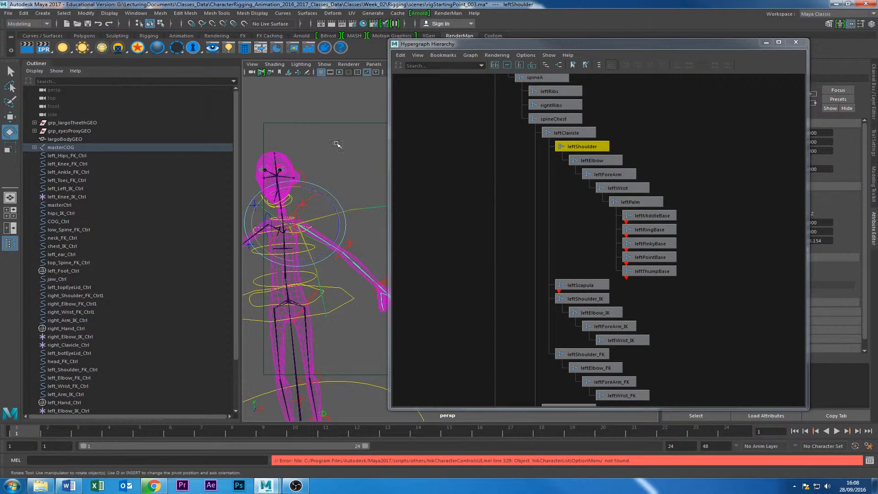
mouse_move(344, 191)
middle_mouse_down("alt")
mouse_move(310, 175)
mouse_move(340, 183)
middle_mouse_up("alt")
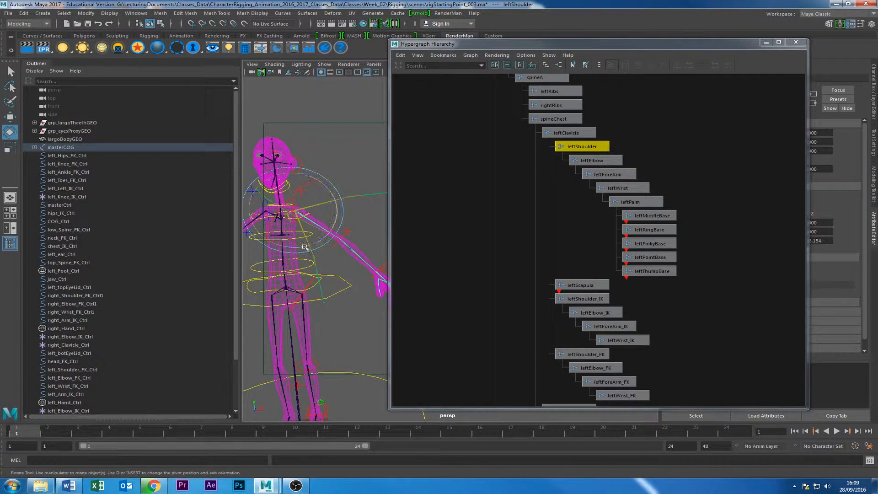